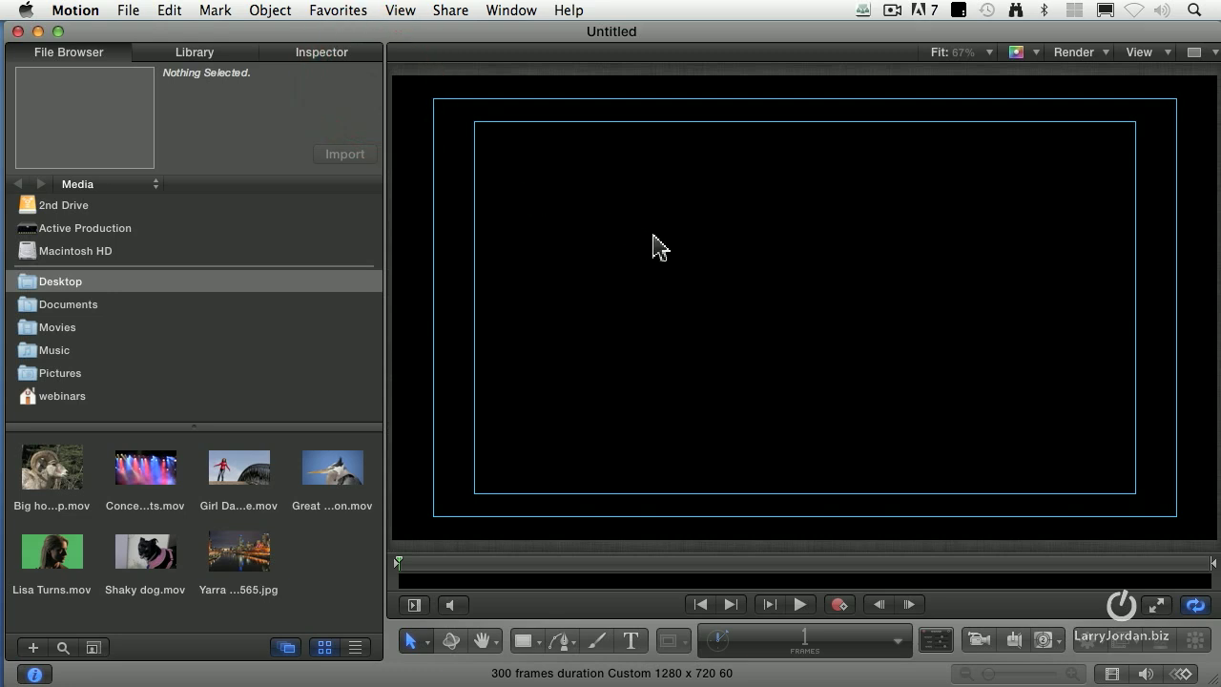
- Create a text layer reading 'Project Title' at the centre of the canvas
{"action": "left_click", "coordinate": [630, 641]}
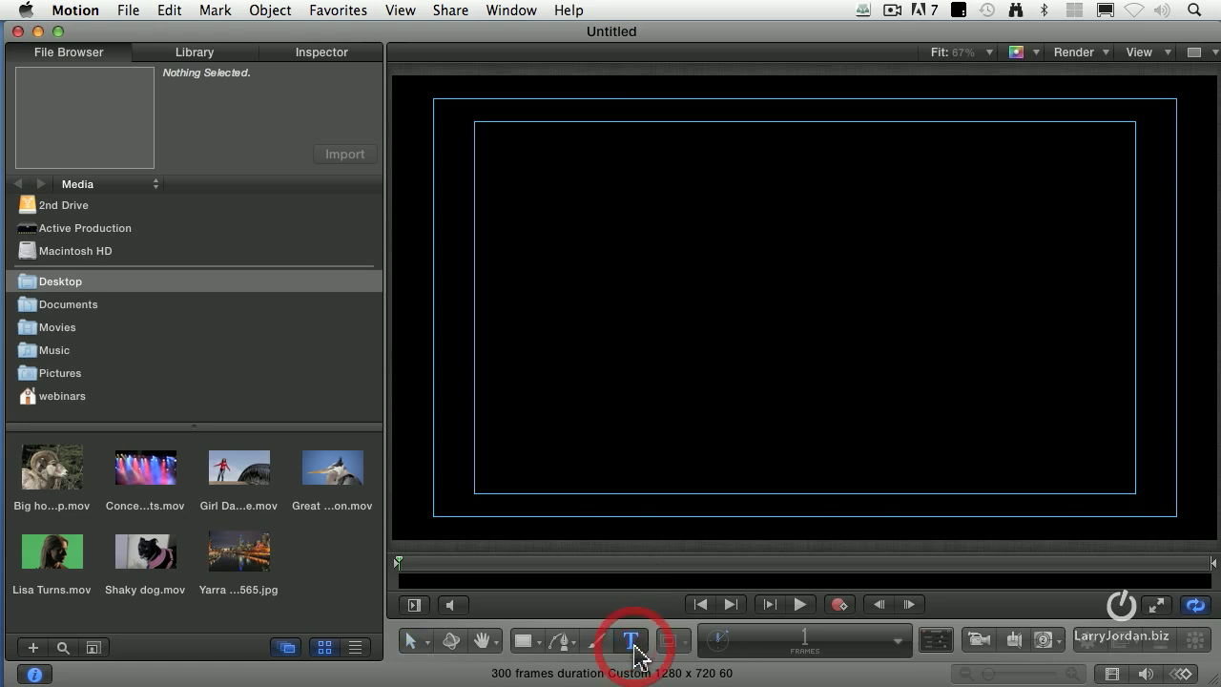
{"action": "left_click", "coordinate": [637, 292]}
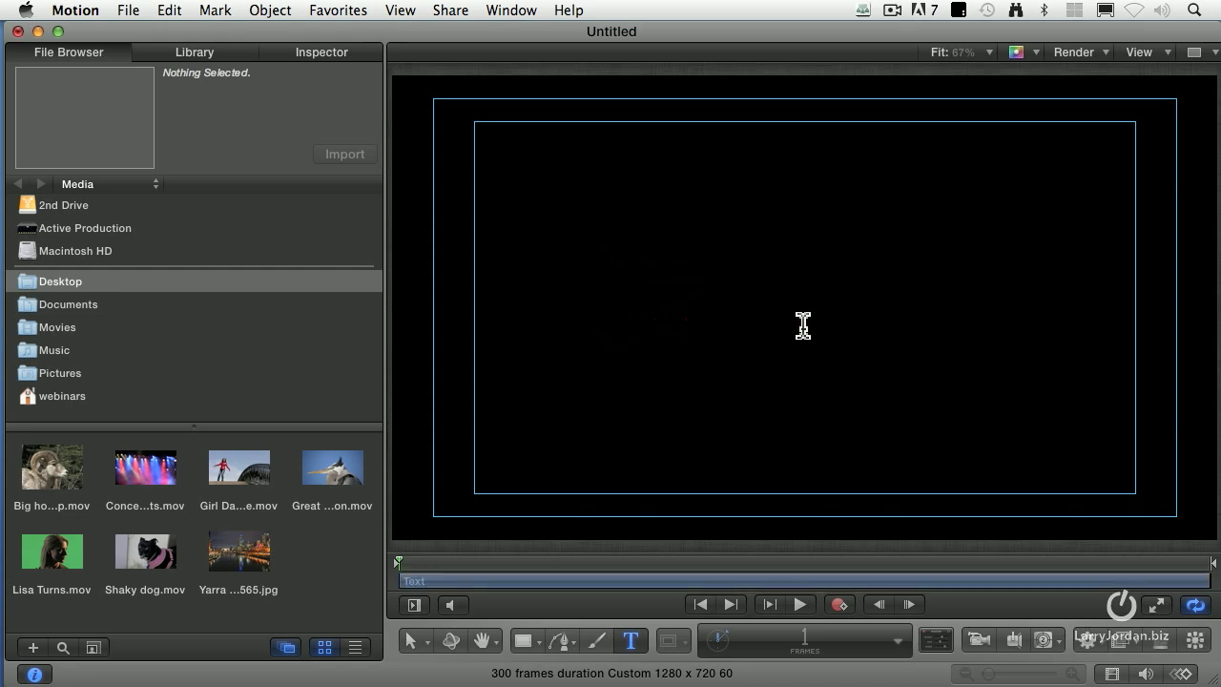
{"action": "type", "text": "Project Title"}
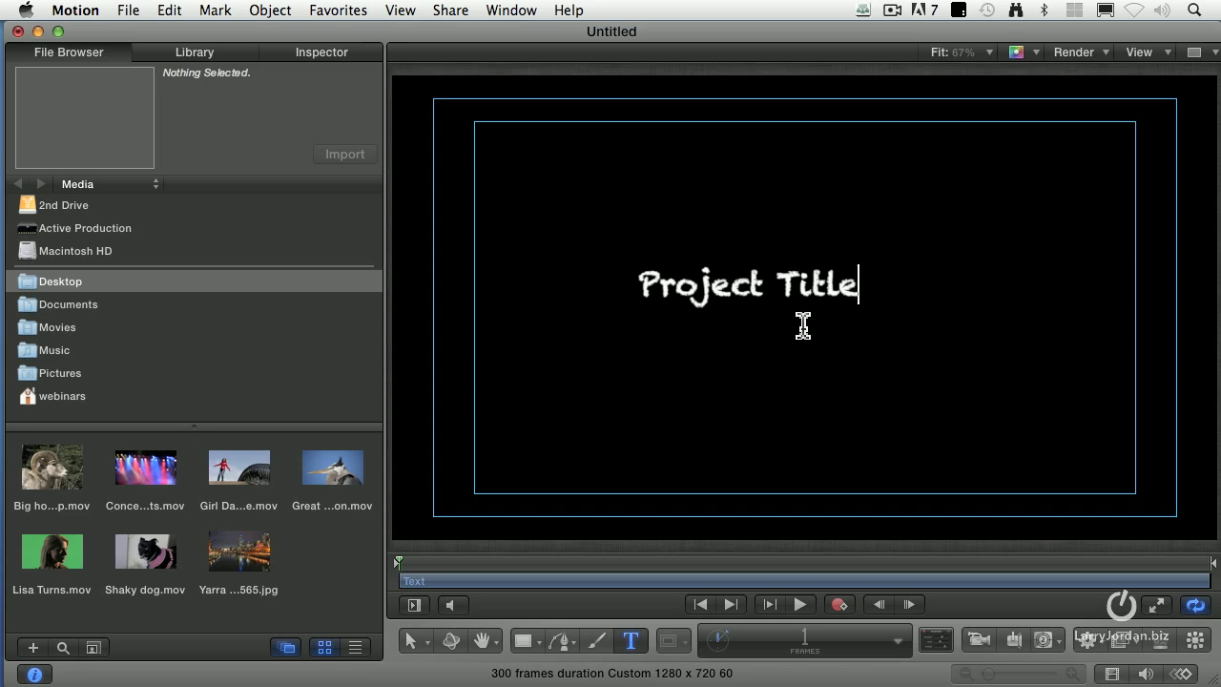
{"action": "key", "text": "Escape"}
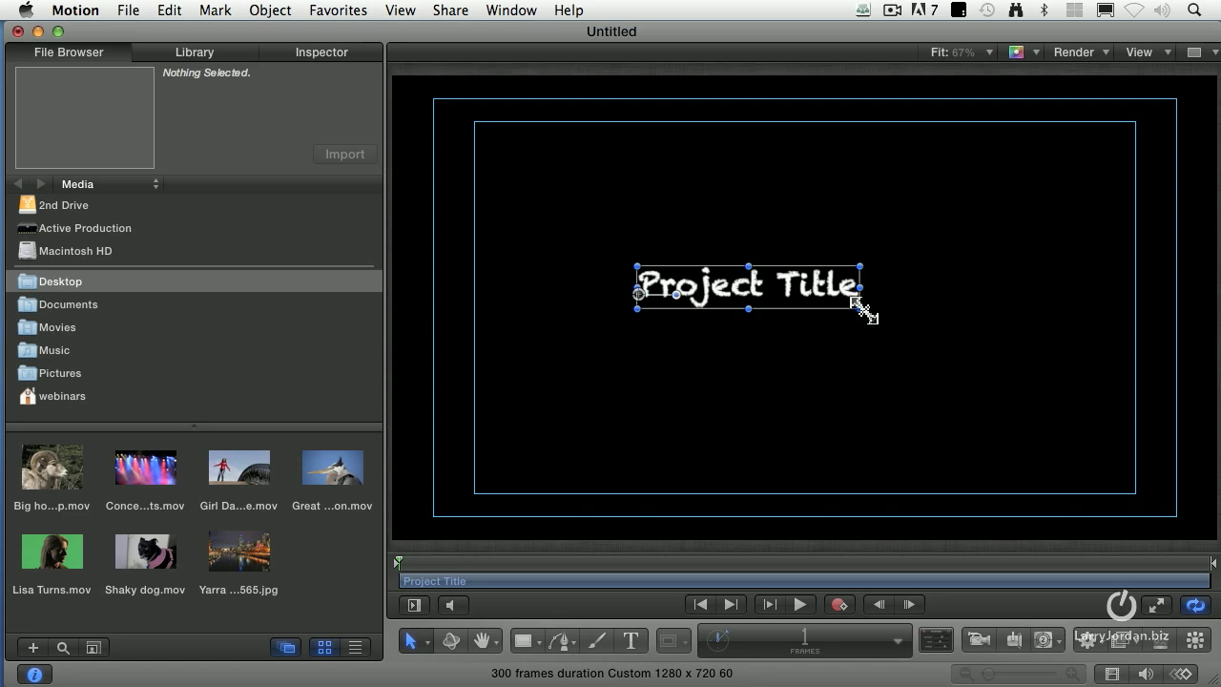
- Scale the Project Title text up proportionally, undoing an accidental distorted stretch
{"action": "left_click_drag", "start_coordinate": [860, 308], "coordinate": [1102, 391]}
{"action": "left_click_drag", "start_coordinate": [1102, 329], "coordinate": [1046, 327]}
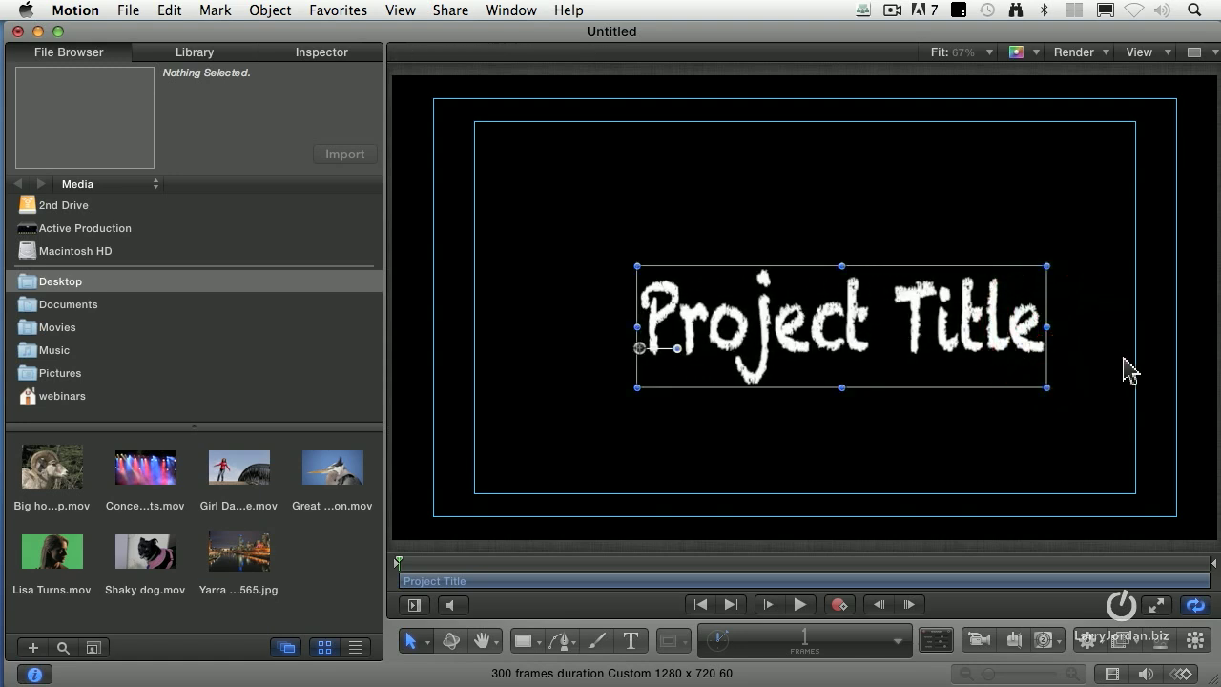
{"action": "key", "text": "super+z"}
{"action": "key", "text": "super+z"}
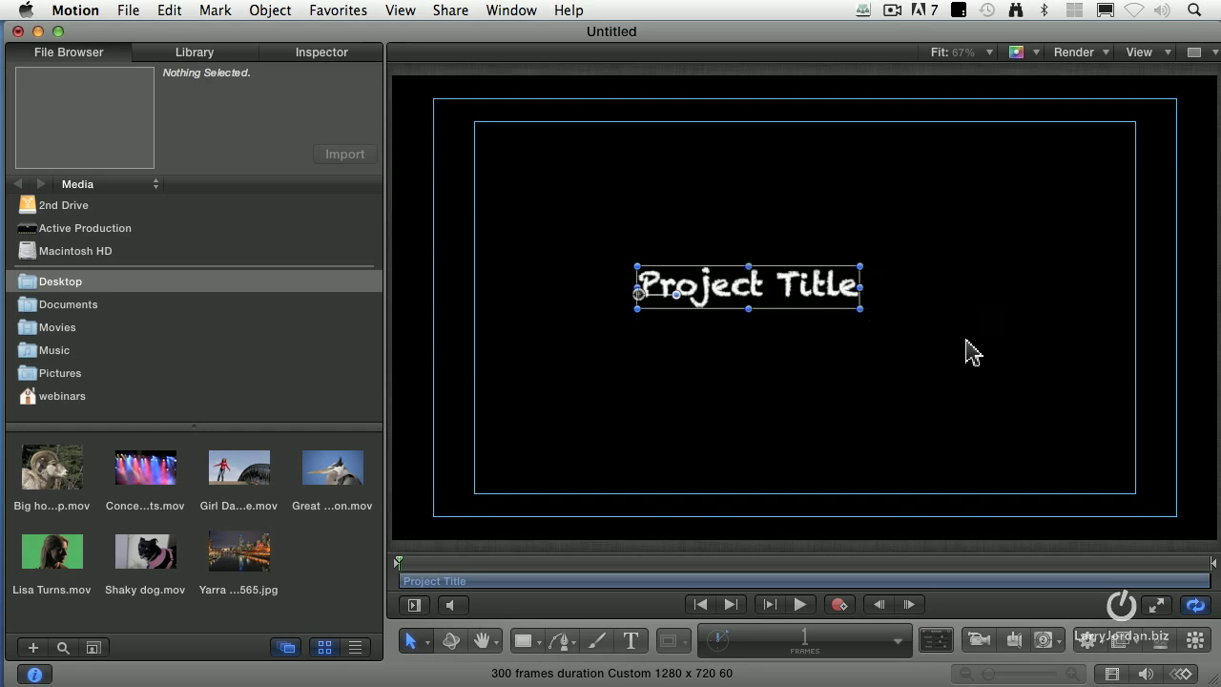
{"action": "mouse_move", "coordinate": [860, 308]}
{"action": "left_mouse_down"}
{"action": "mouse_move", "coordinate": [966, 384]}
{"action": "mouse_move", "coordinate": [882, 309]}
{"action": "left_mouse_up"}
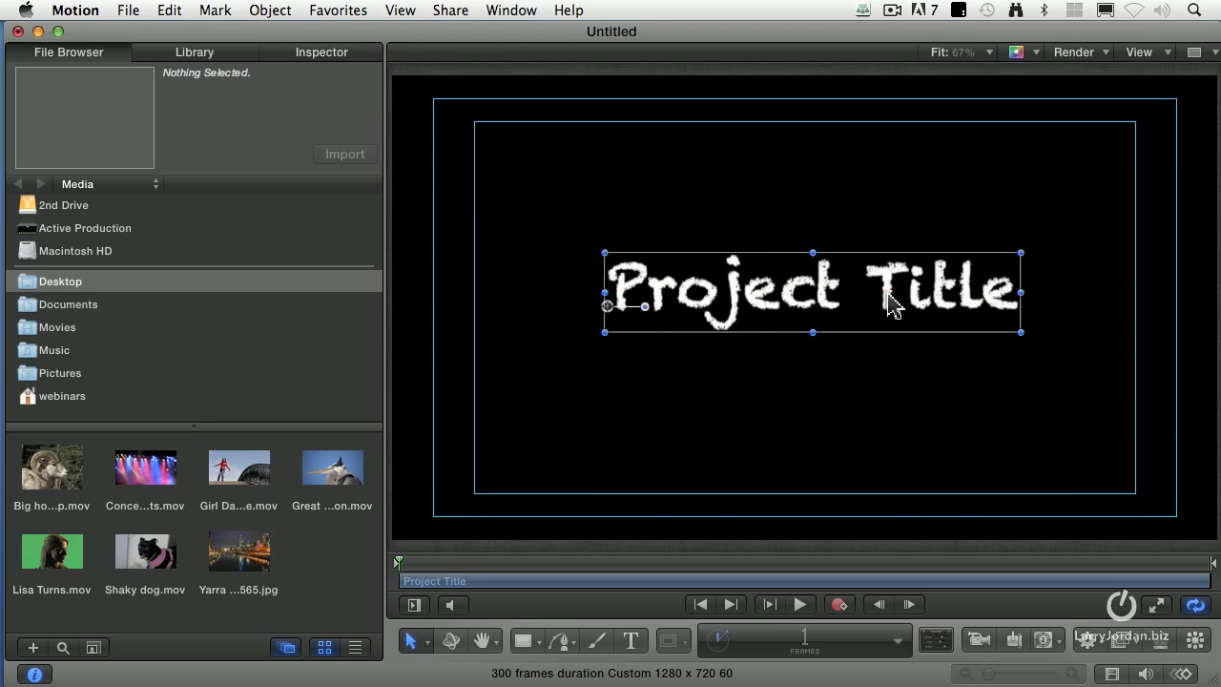
- Preview the title playback, then return the playhead near the start with looping off
{"action": "left_click", "coordinate": [803, 604]}
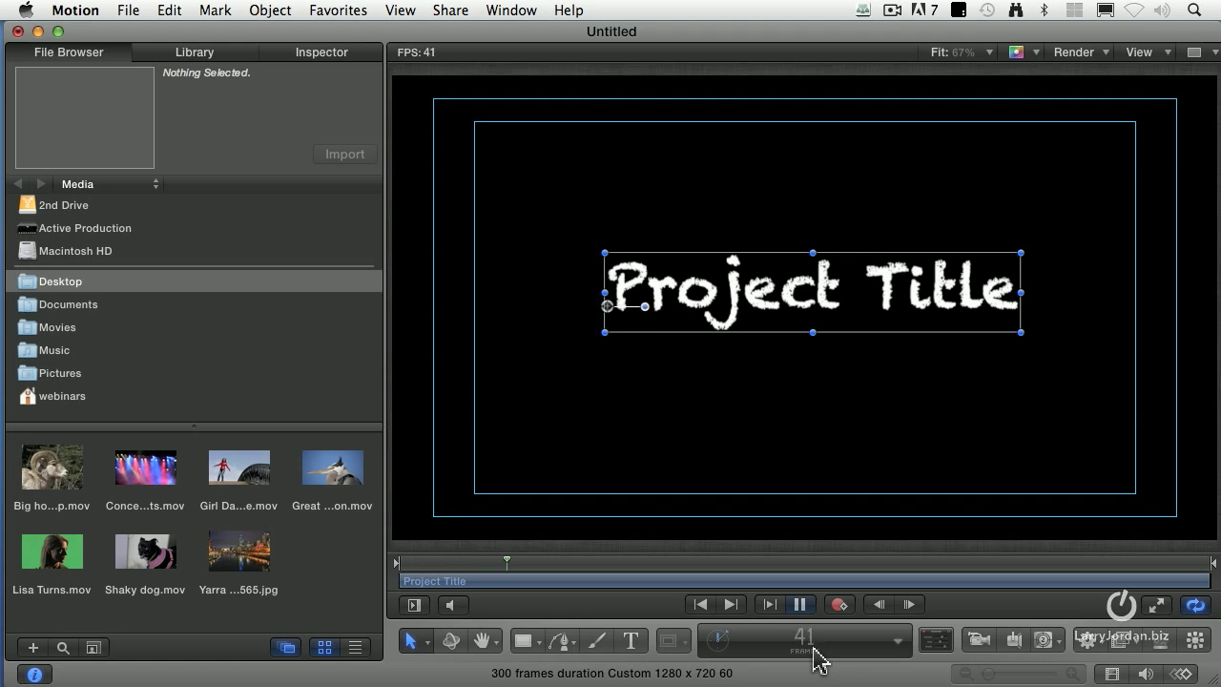
{"action": "key", "text": "space"}
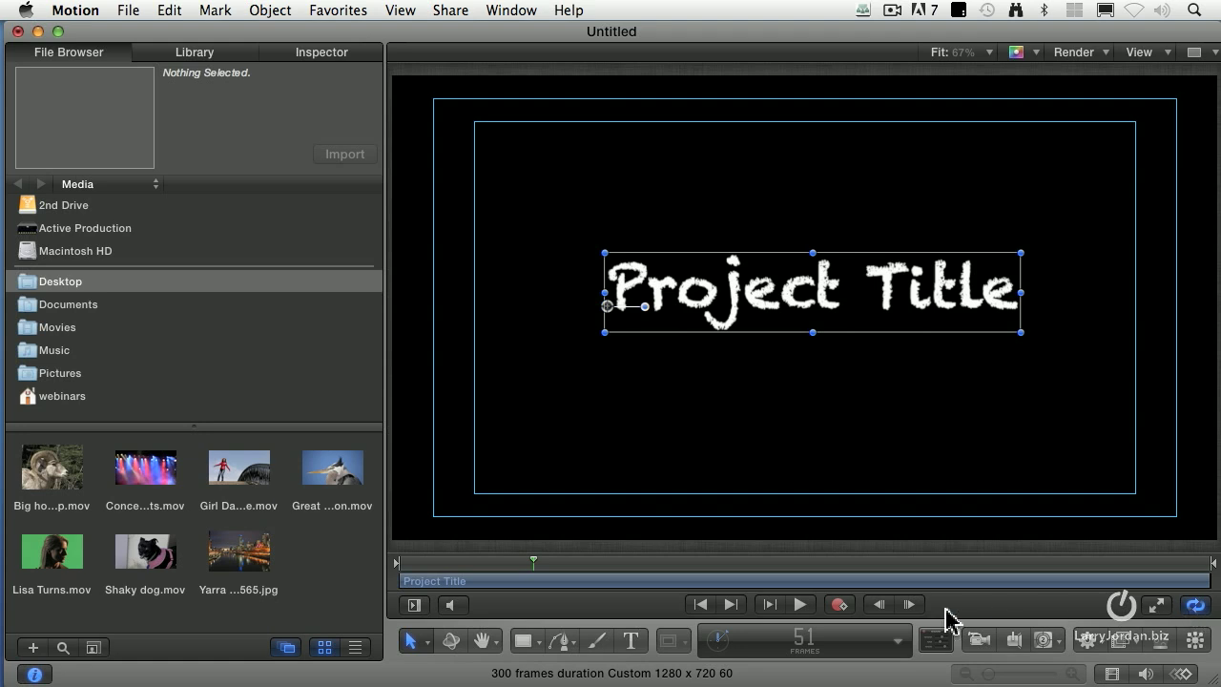
{"action": "left_click_drag", "start_coordinate": [527, 564], "coordinate": [402, 563]}
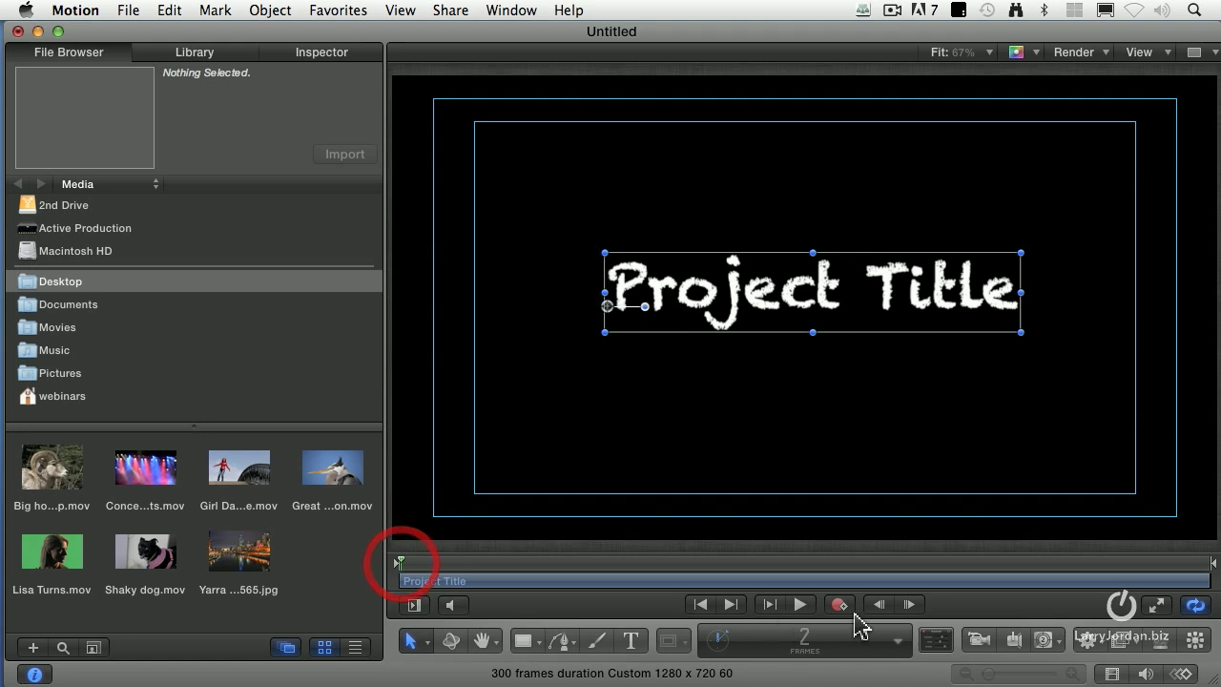
{"action": "left_click", "coordinate": [1194, 604]}
{"action": "left_click", "coordinate": [1157, 605]}
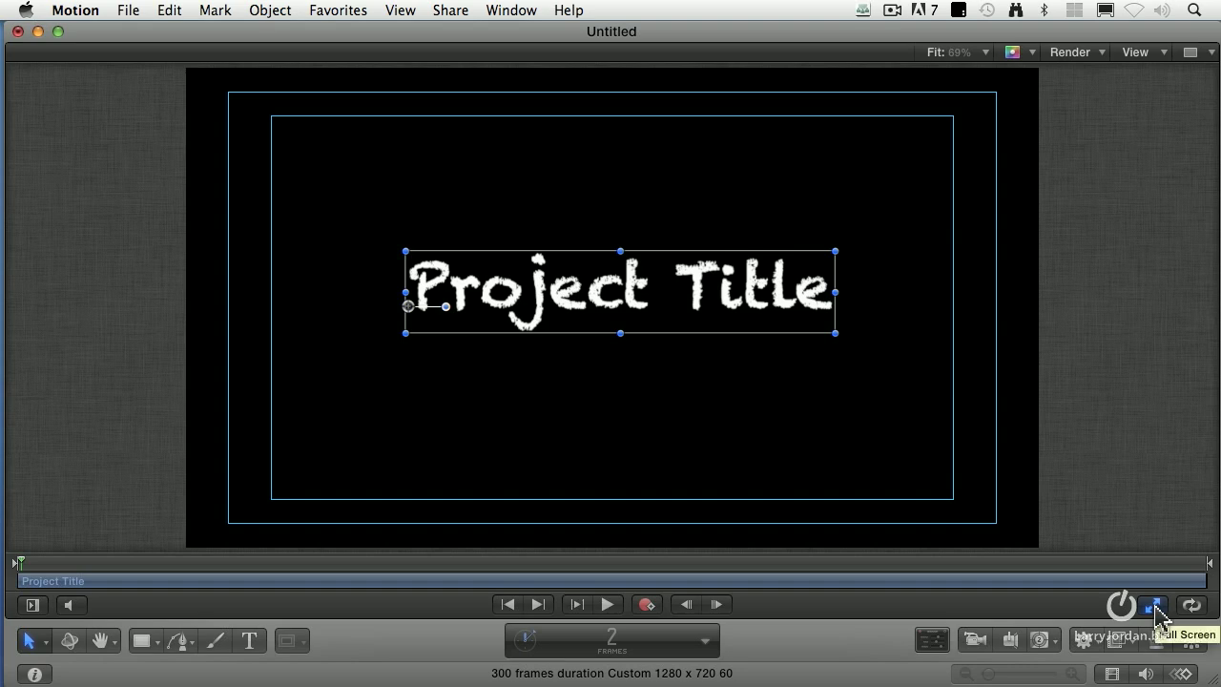
{"action": "left_click", "coordinate": [1157, 610]}
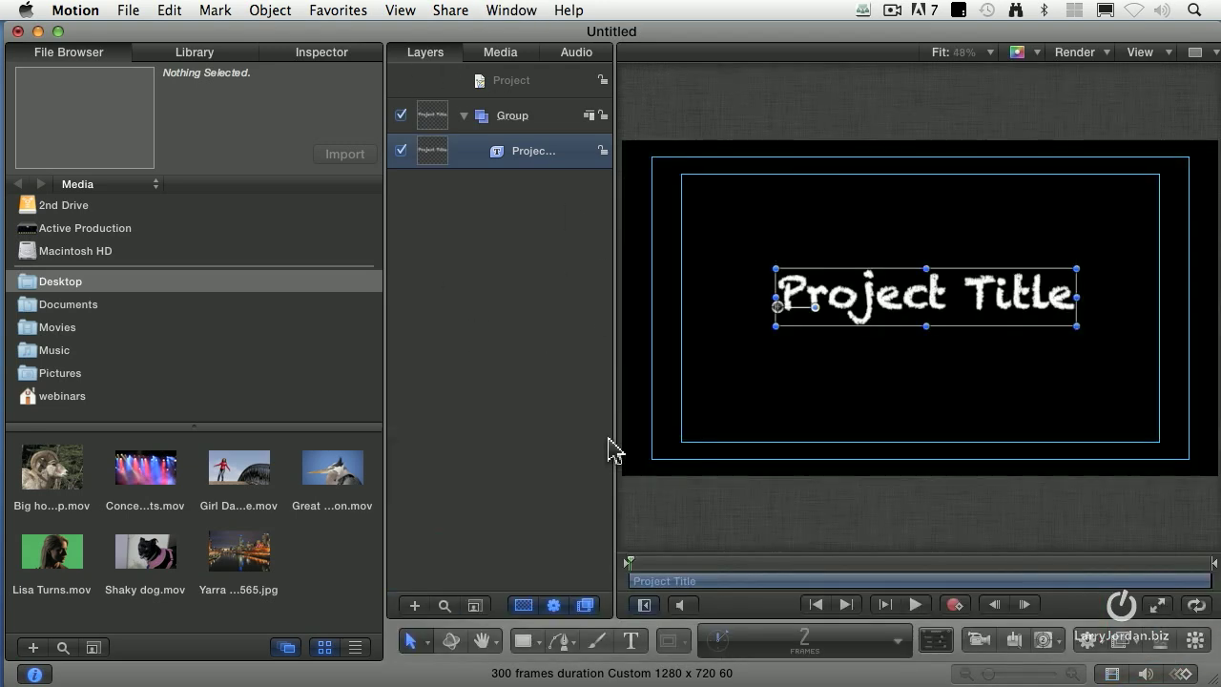
{"action": "key", "text": "F5"}
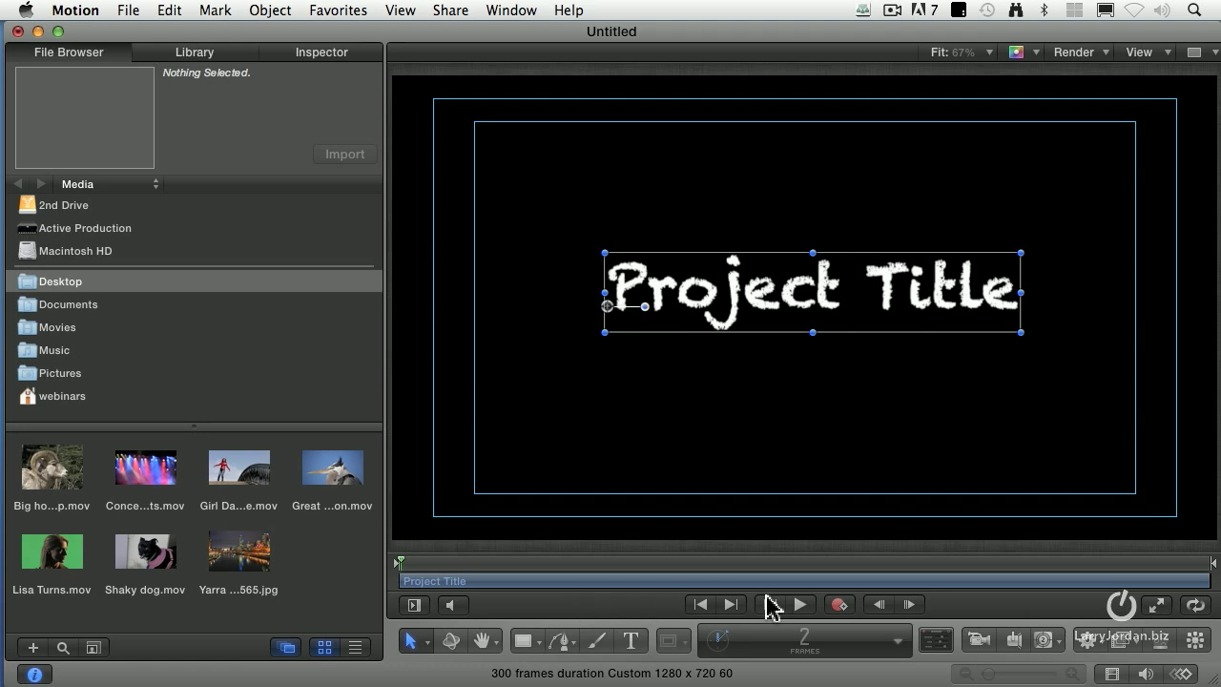
- Apply the Basic Motion > Throw behavior to Project Title and play to preview it
{"action": "left_click", "coordinate": [1089, 643]}
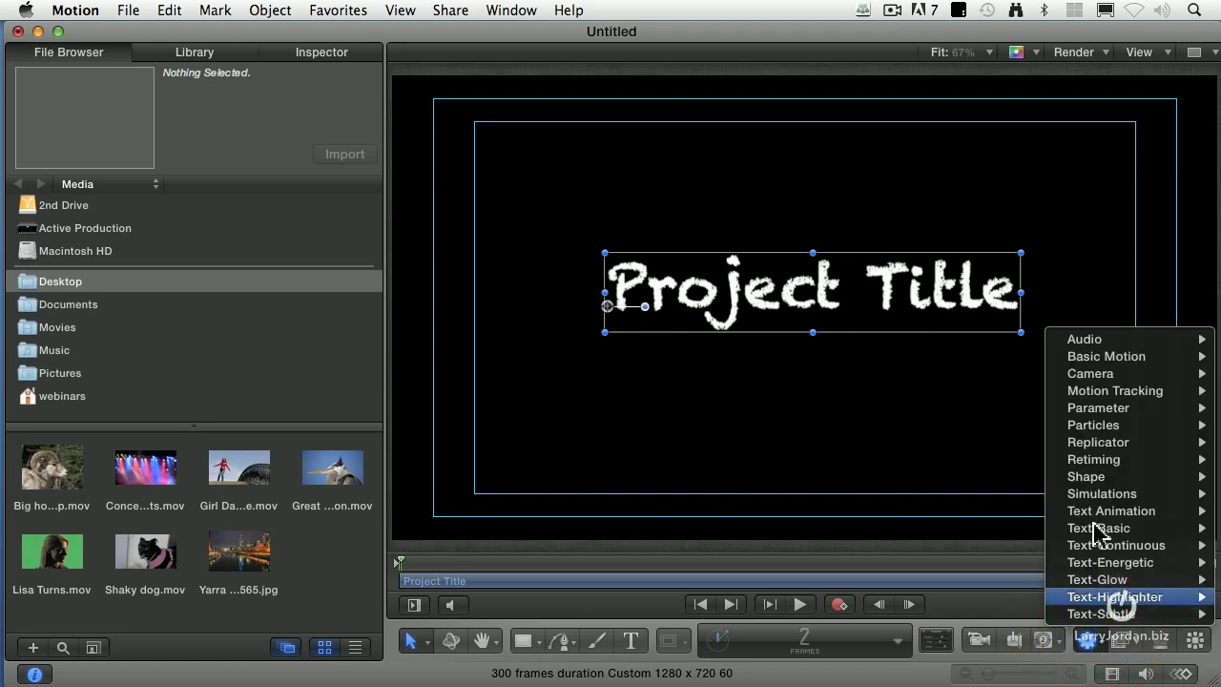
{"action": "mouse_move", "coordinate": [1088, 359]}
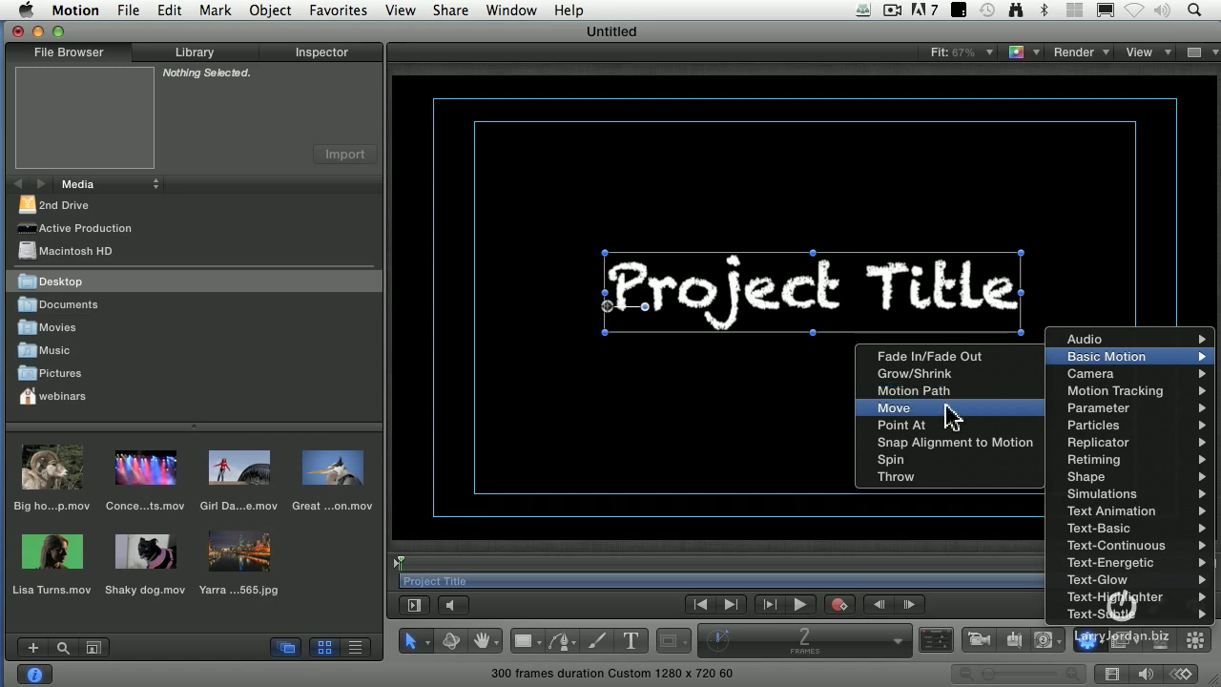
{"action": "left_click", "coordinate": [935, 476]}
{"action": "key", "text": "space"}
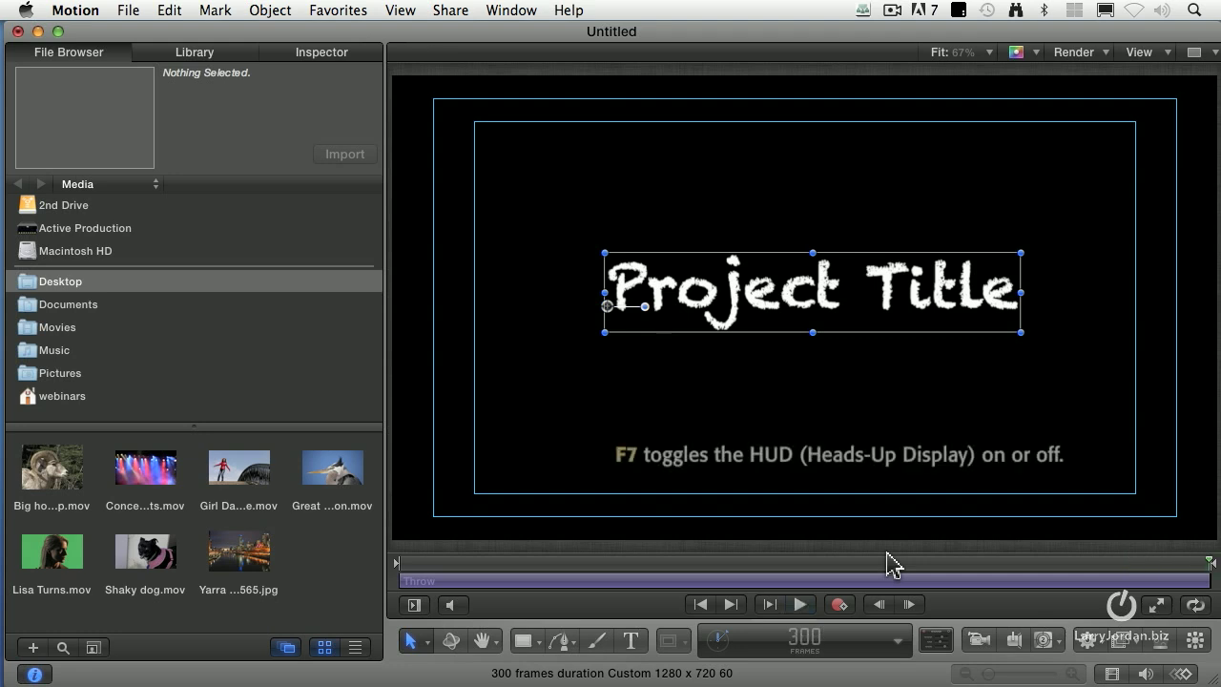
- Show the Throw behavior's HUD with F7 and position it up and left of the title
{"action": "key", "text": "F7"}
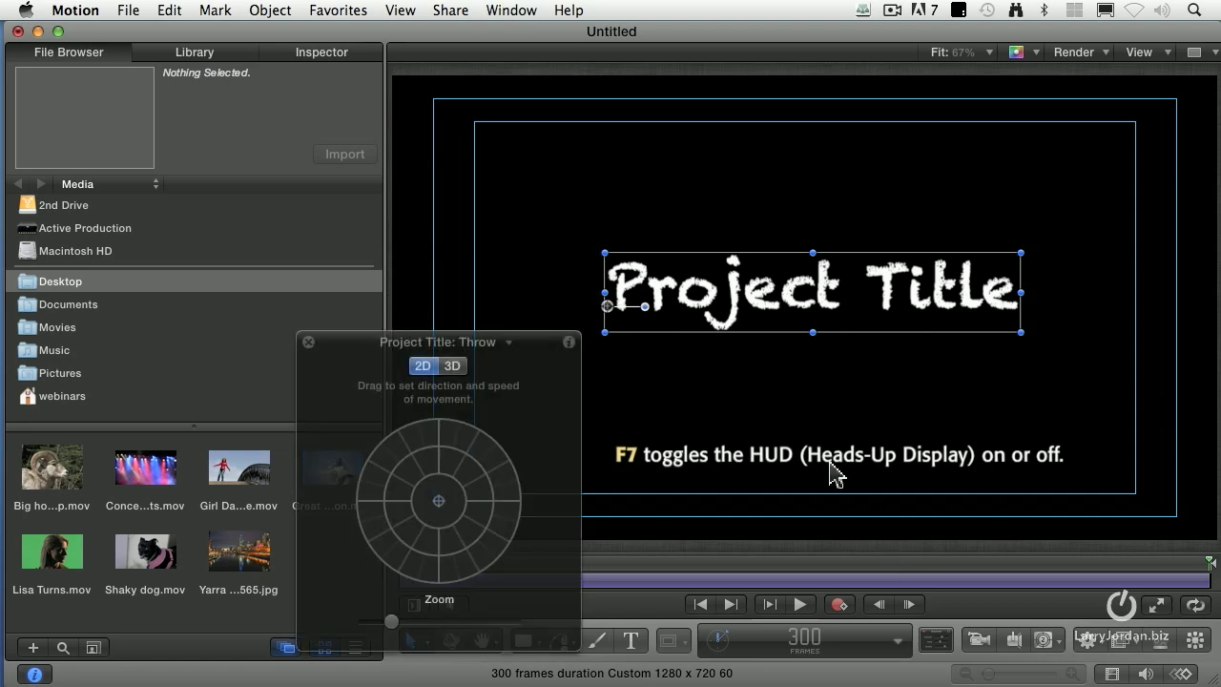
{"action": "left_click_drag", "start_coordinate": [540, 343], "coordinate": [511, 198]}
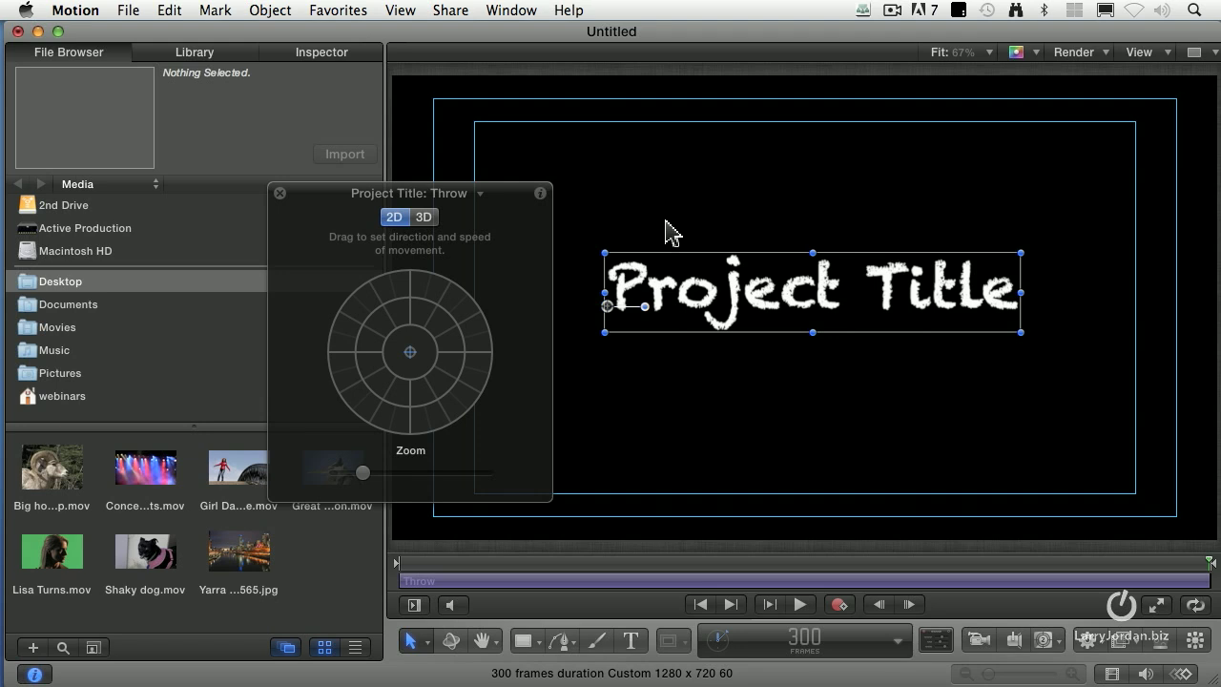
{"action": "left_click", "coordinate": [522, 11]}
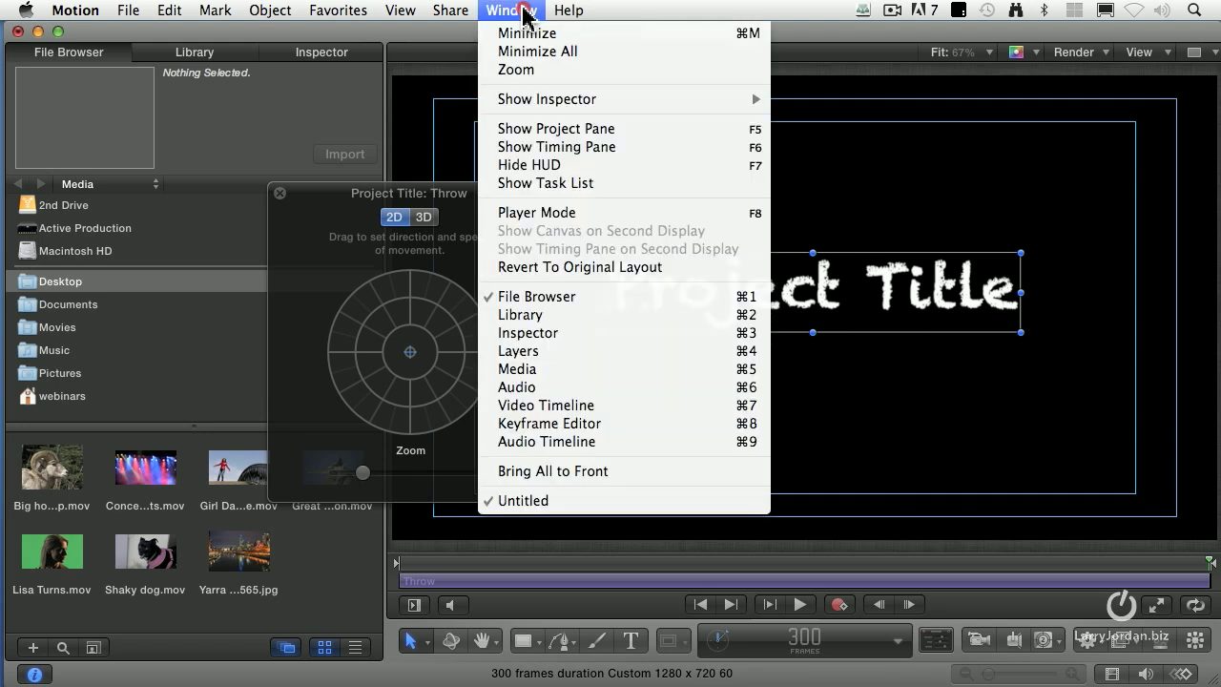
{"action": "left_click", "coordinate": [723, 180]}
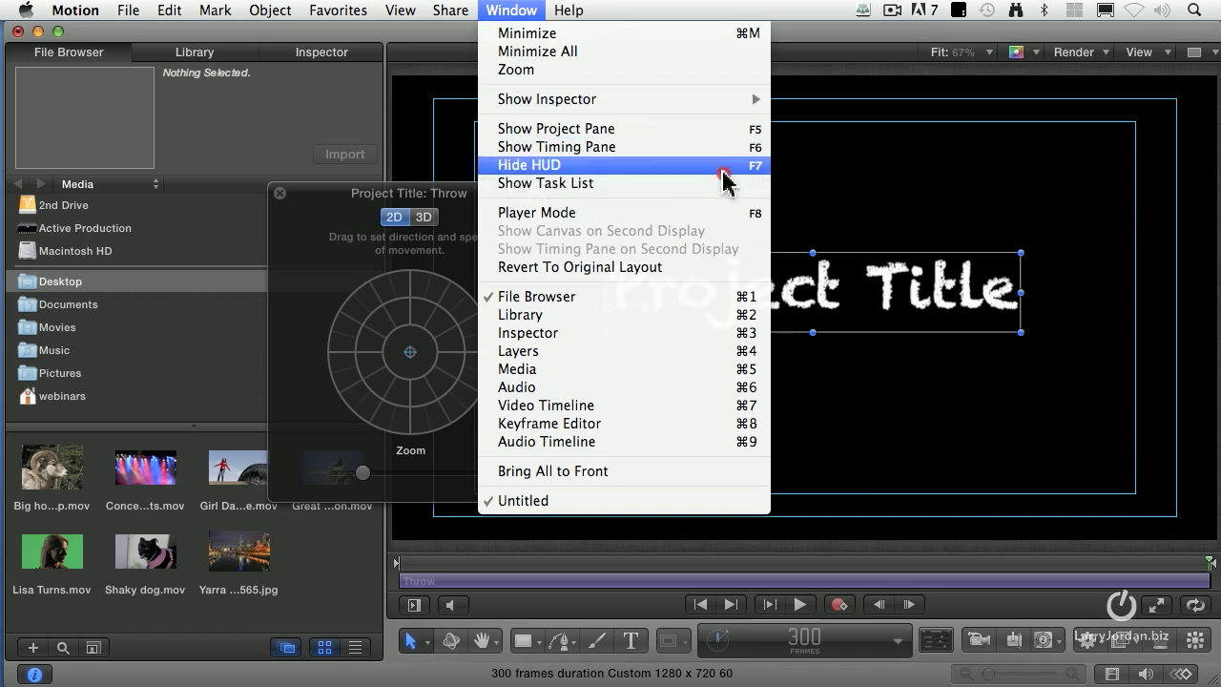
{"action": "left_click", "coordinate": [873, 185]}
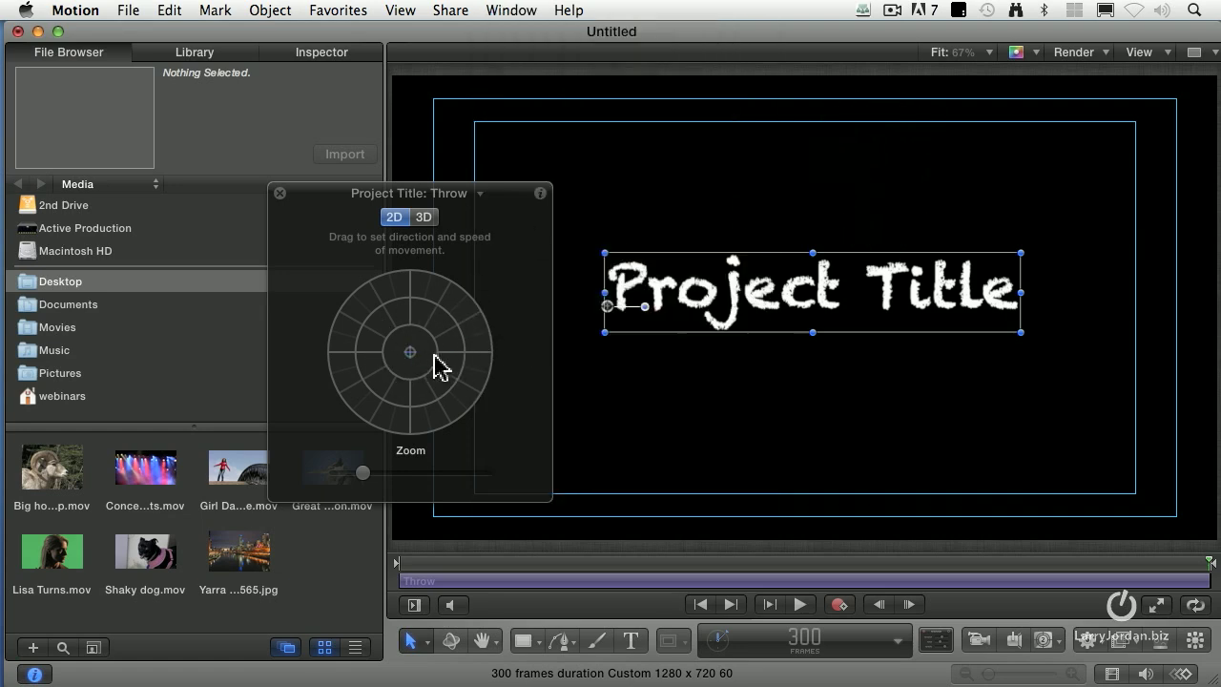
- With looping playback, aim the Throw down-right and shorten it for a slow drift
{"action": "left_click", "coordinate": [1197, 606]}
{"action": "key", "text": "space"}
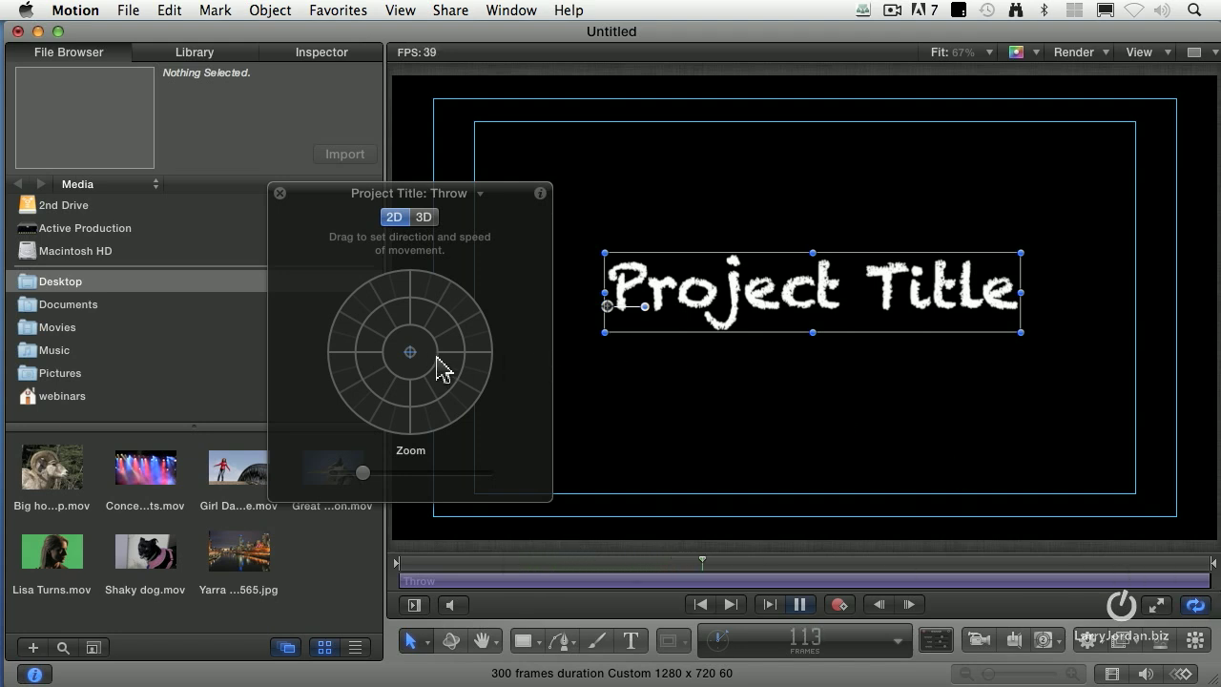
{"action": "left_click_drag", "start_coordinate": [412, 352], "coordinate": [446, 379]}
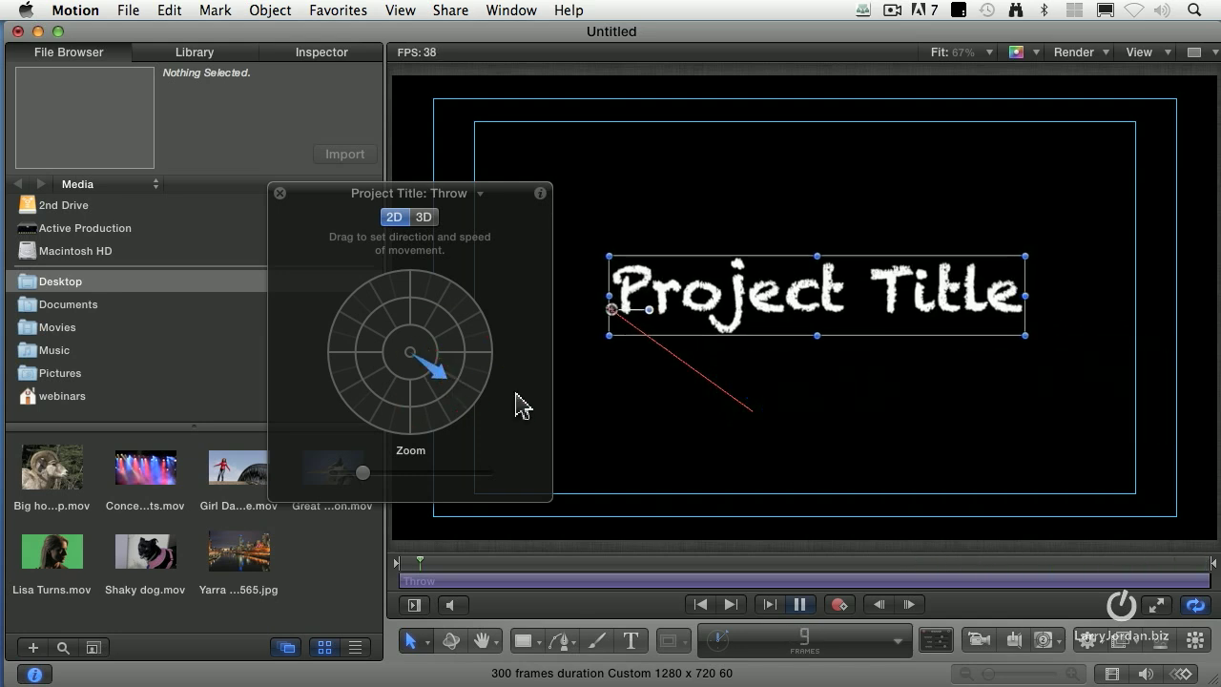
{"action": "mouse_move", "coordinate": [442, 373]}
{"action": "left_mouse_down"}
{"action": "mouse_move", "coordinate": [434, 336]}
{"action": "mouse_move", "coordinate": [452, 291]}
{"action": "mouse_move", "coordinate": [428, 346]}
{"action": "mouse_move", "coordinate": [379, 331]}
{"action": "mouse_move", "coordinate": [381, 359]}
{"action": "mouse_move", "coordinate": [373, 354]}
{"action": "mouse_move", "coordinate": [408, 391]}
{"action": "mouse_move", "coordinate": [456, 333]}
{"action": "mouse_move", "coordinate": [439, 383]}
{"action": "left_mouse_up"}
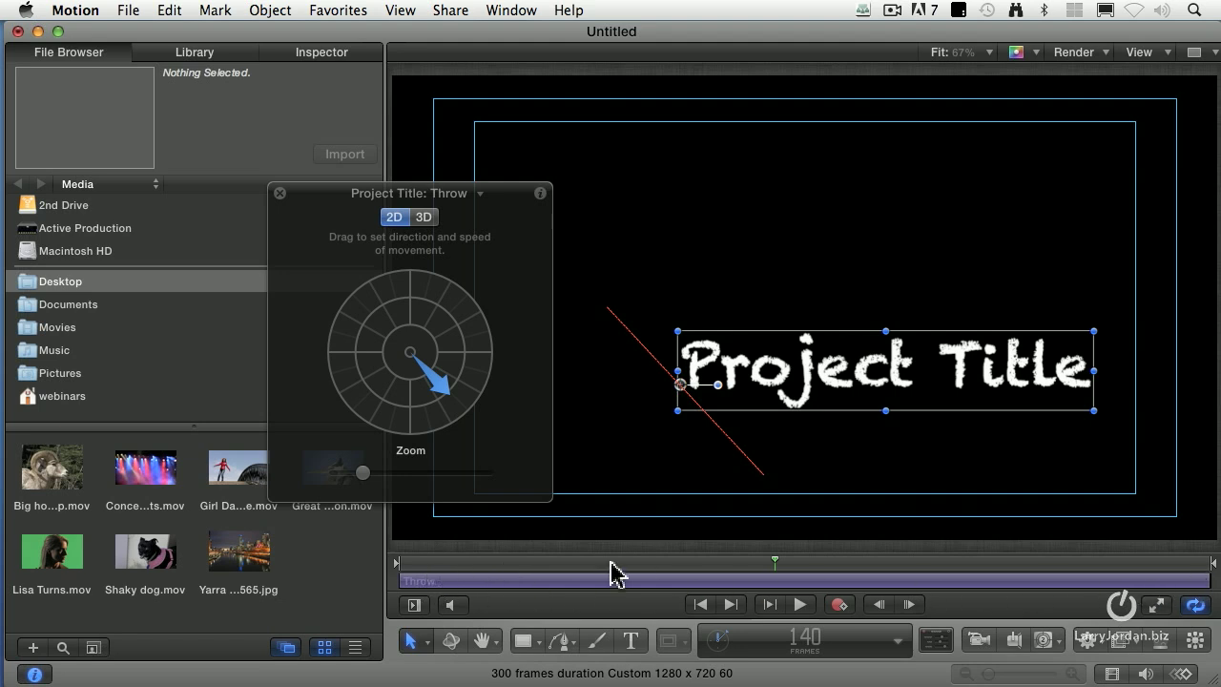
{"action": "key", "text": "space"}
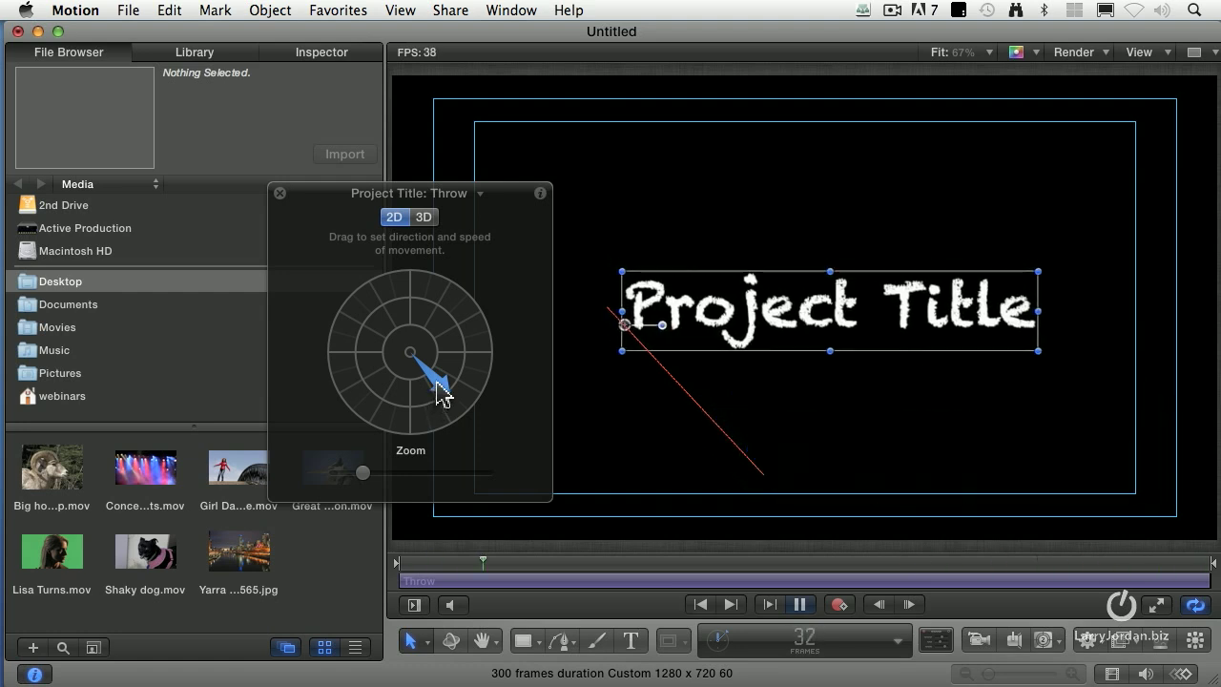
{"action": "mouse_move", "coordinate": [442, 391]}
{"action": "left_mouse_down"}
{"action": "mouse_move", "coordinate": [452, 362]}
{"action": "mouse_move", "coordinate": [434, 370]}
{"action": "left_mouse_up"}
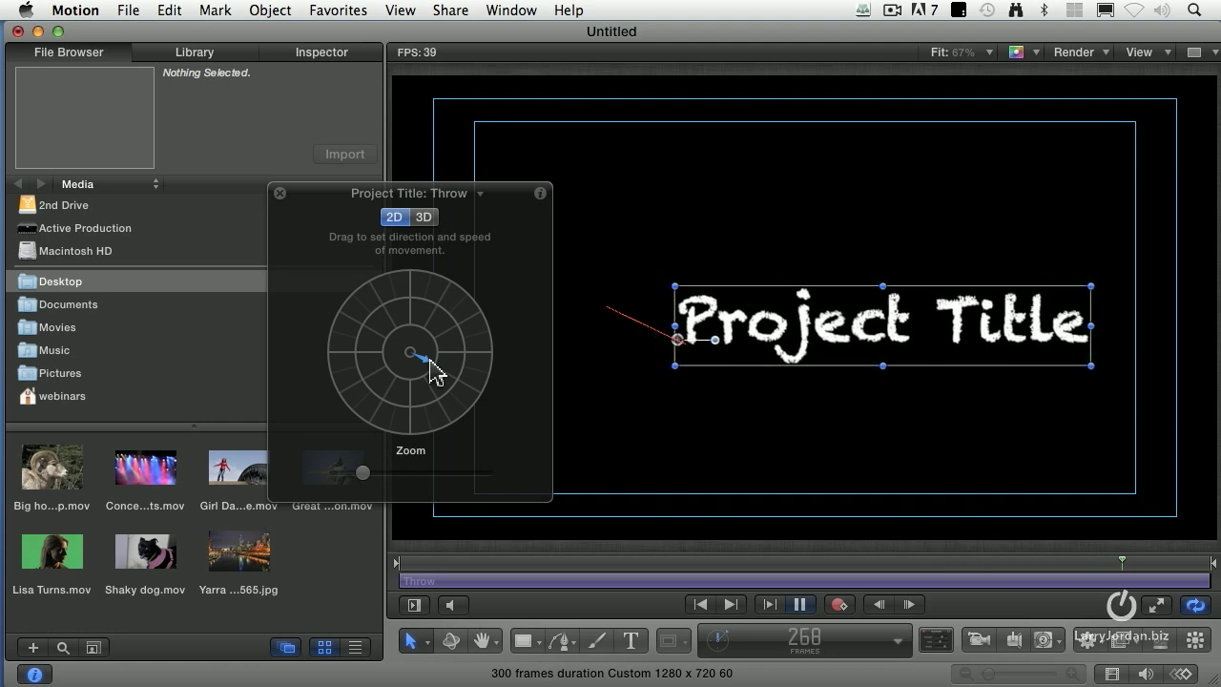
- Close the Throw HUD, stop playback, and delete the Throw behavior from Project Title
{"action": "left_click", "coordinate": [279, 192]}
{"action": "key", "text": "space"}
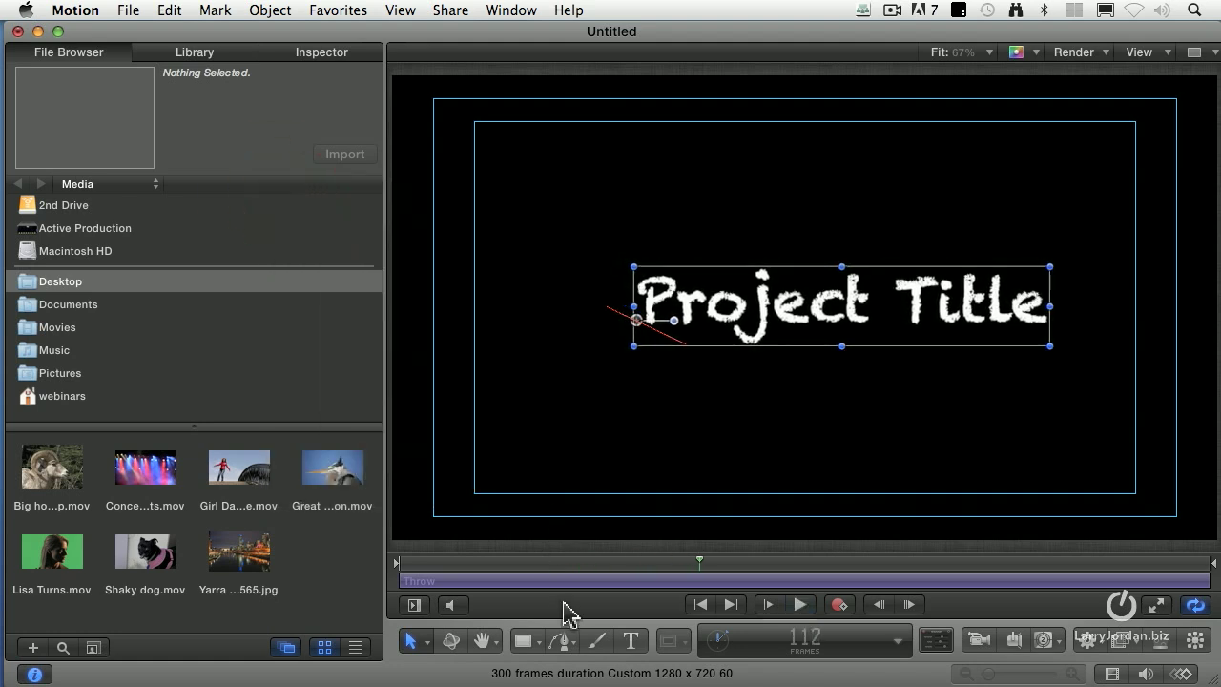
{"action": "left_click", "coordinate": [551, 583]}
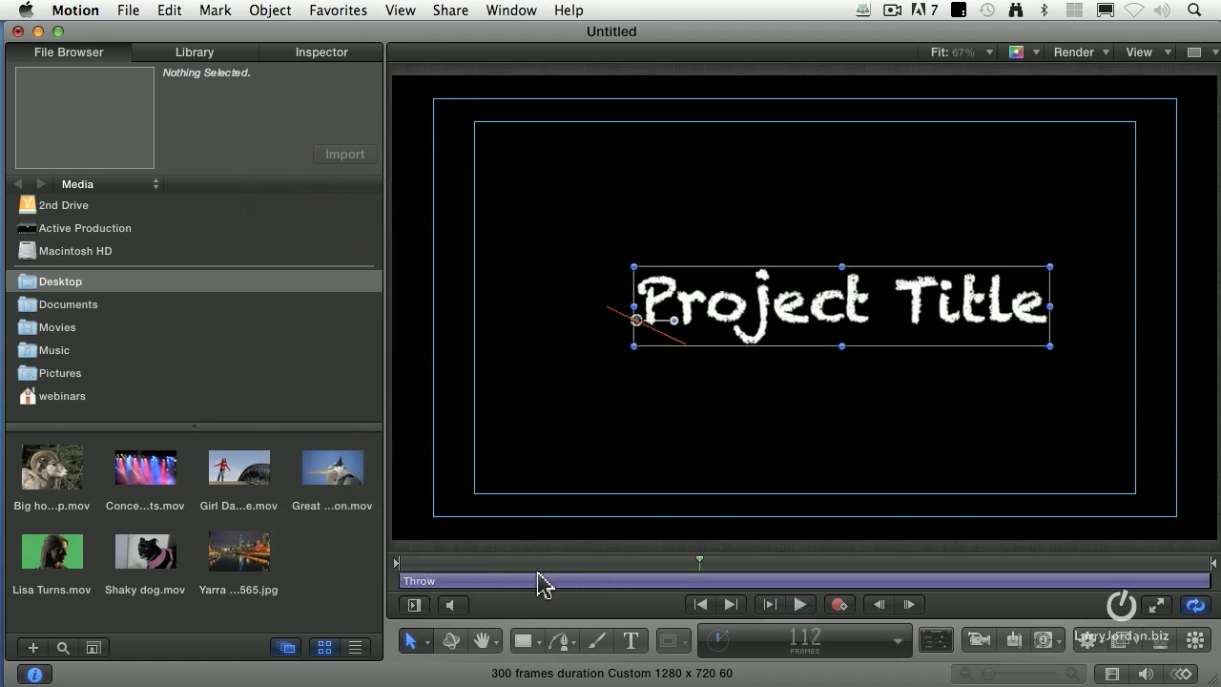
{"action": "key", "text": "Delete"}
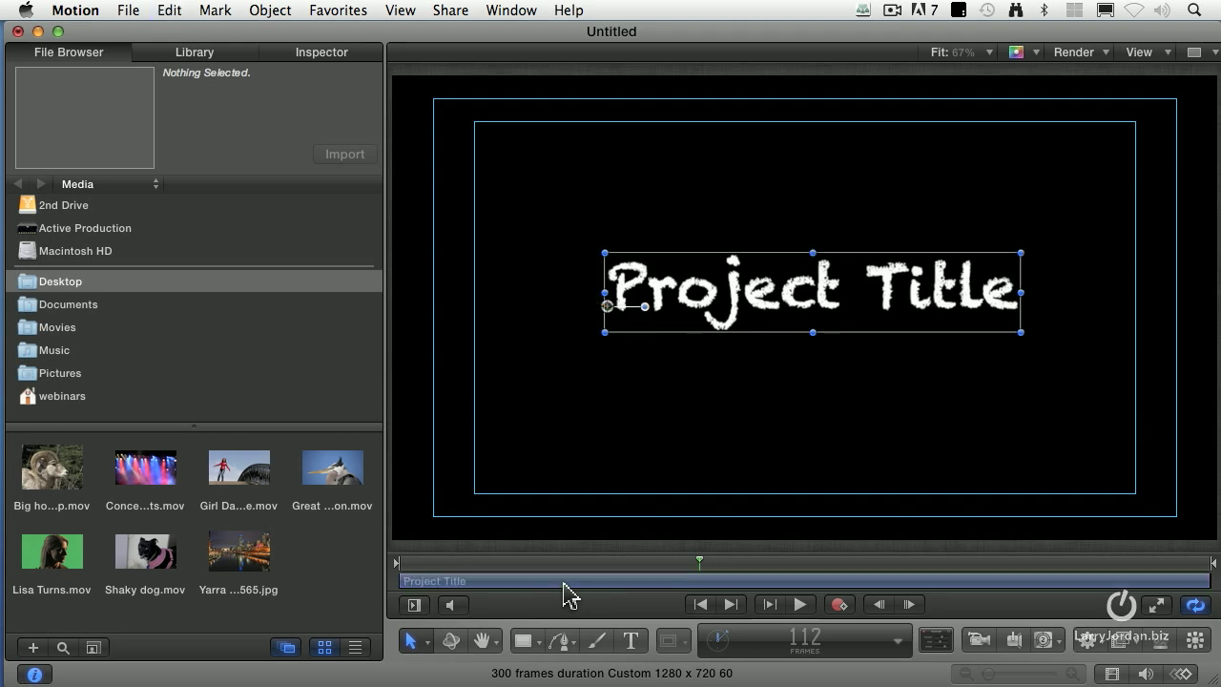
{"action": "left_click", "coordinate": [550, 584]}
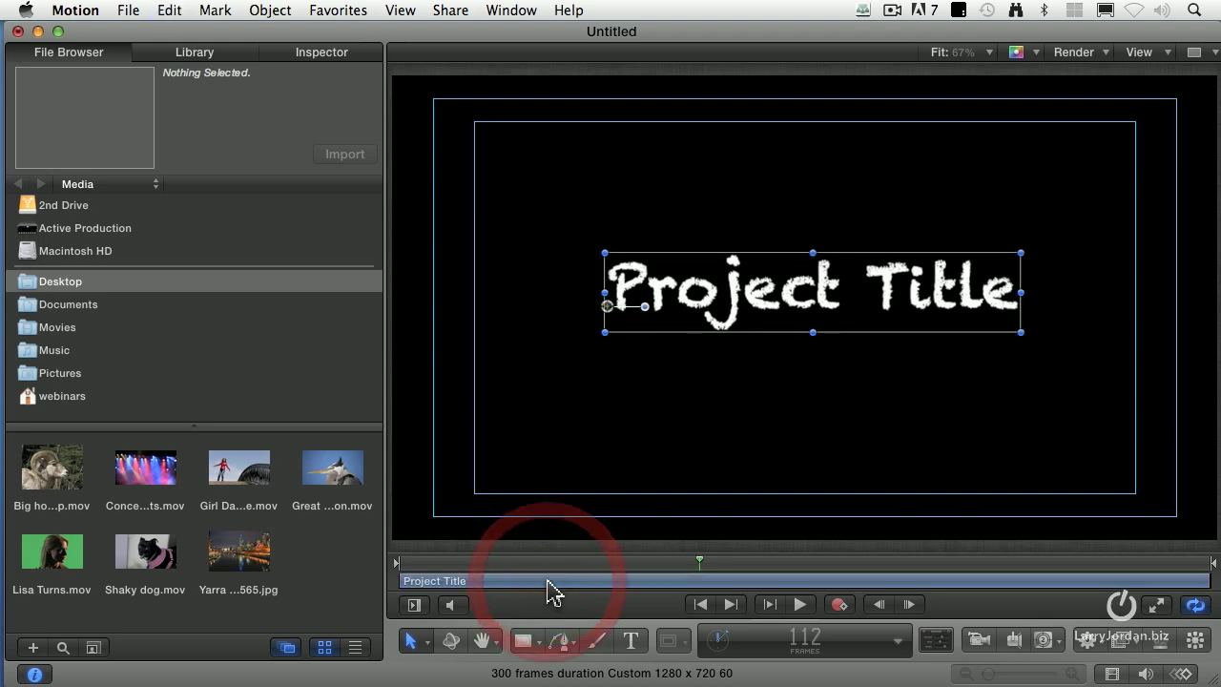